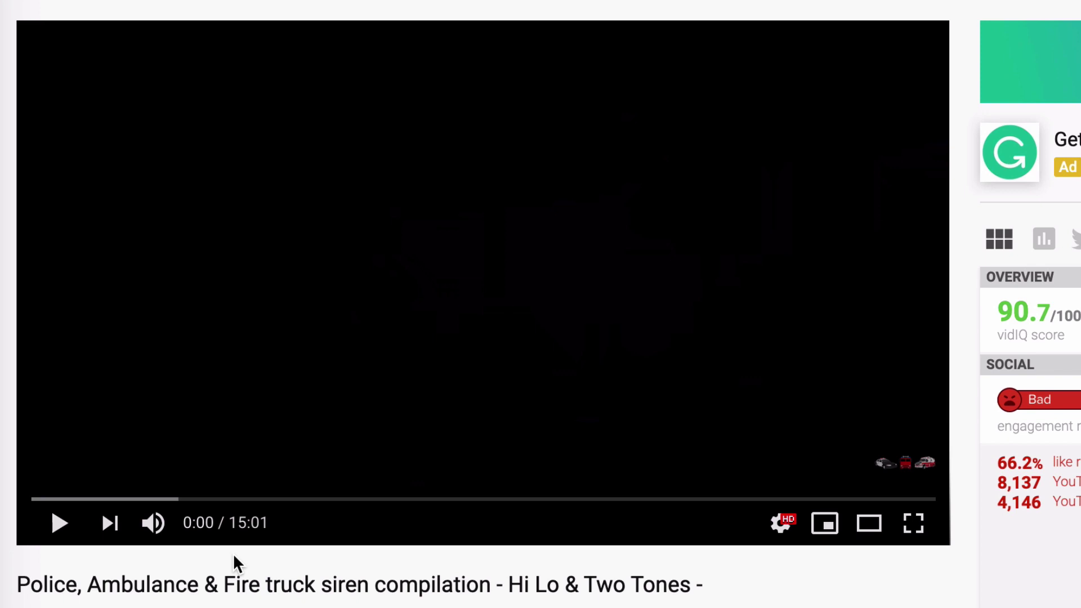
# Play the siren compilation video on YouTube with Krisp's panel showing over it
pyautogui.press('space')
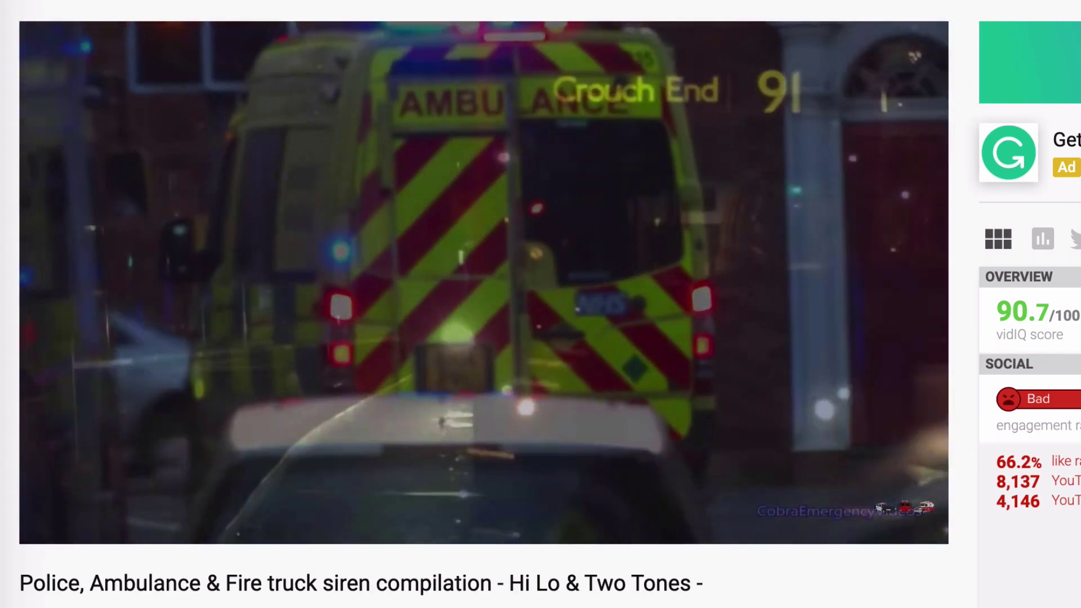
pyautogui.moveTo(1009, 402)
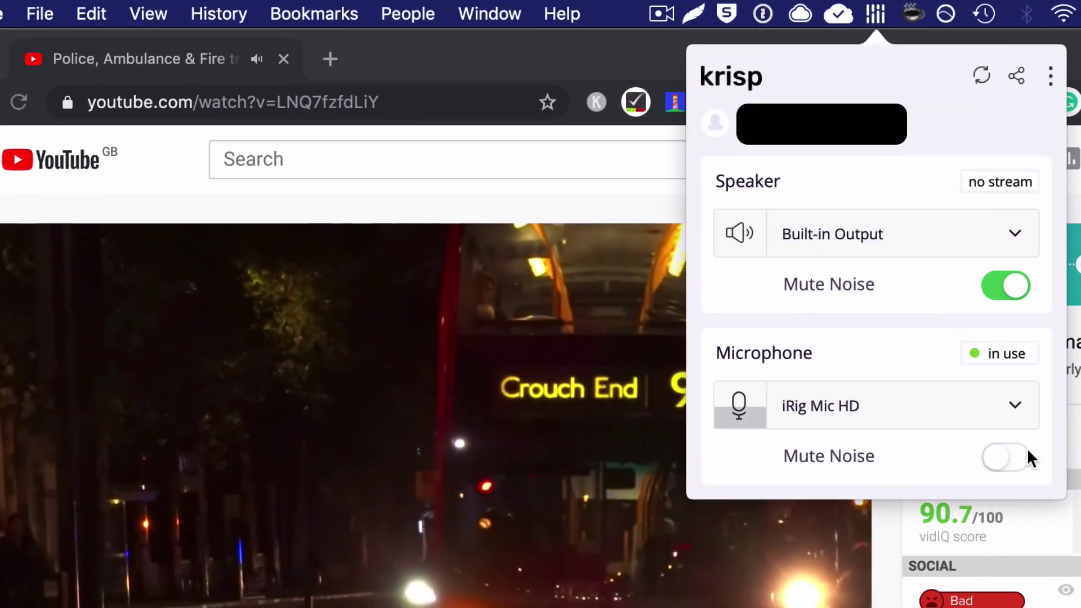
# Toggle microphone Mute Noise on, off, and back on to compare it during the sirens
pyautogui.click(1022, 455)
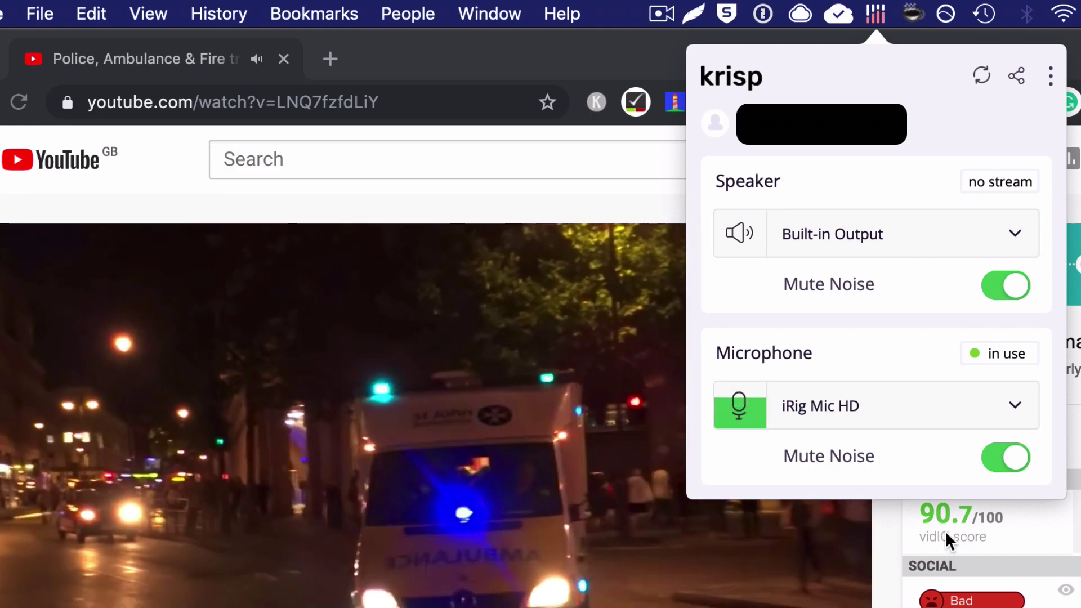
pyautogui.click(1003, 459)
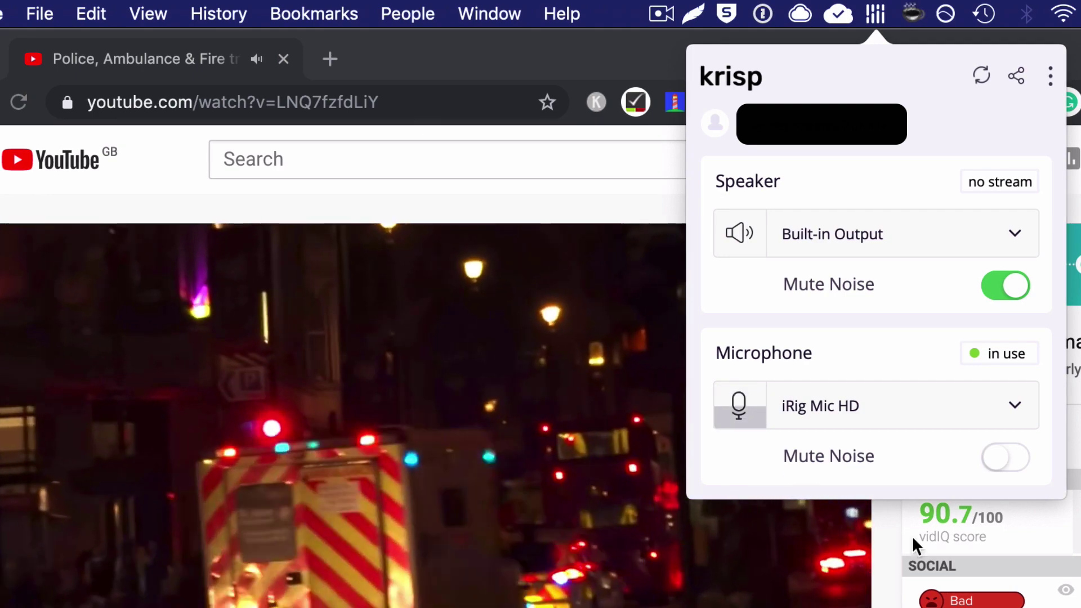
pyautogui.click(1016, 456)
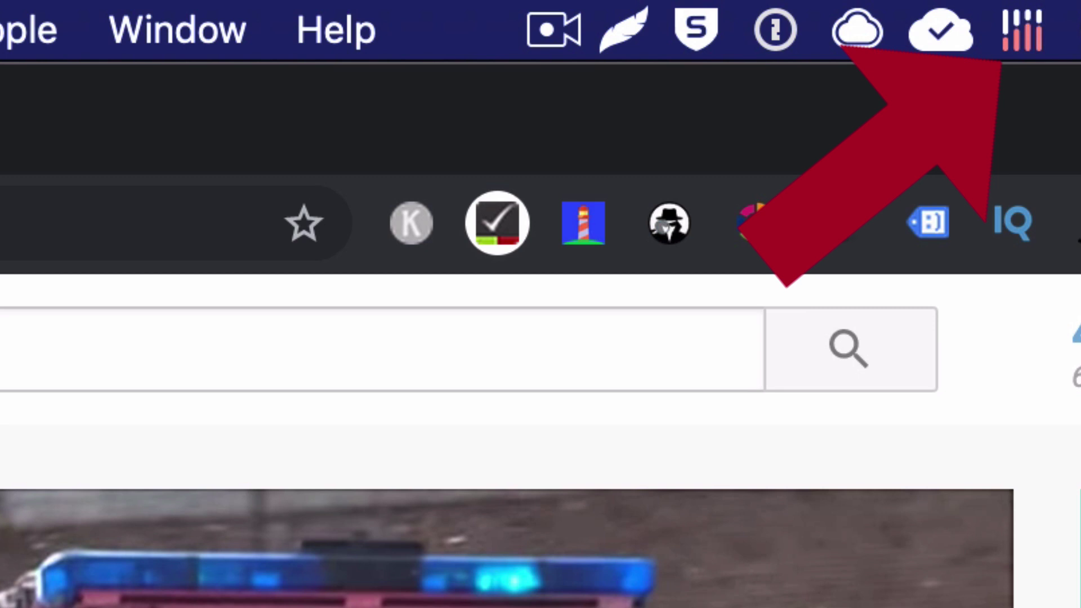
# Open, close, then reopen the Krisp popup from its menu-bar icon
pyautogui.click(1034, 33)
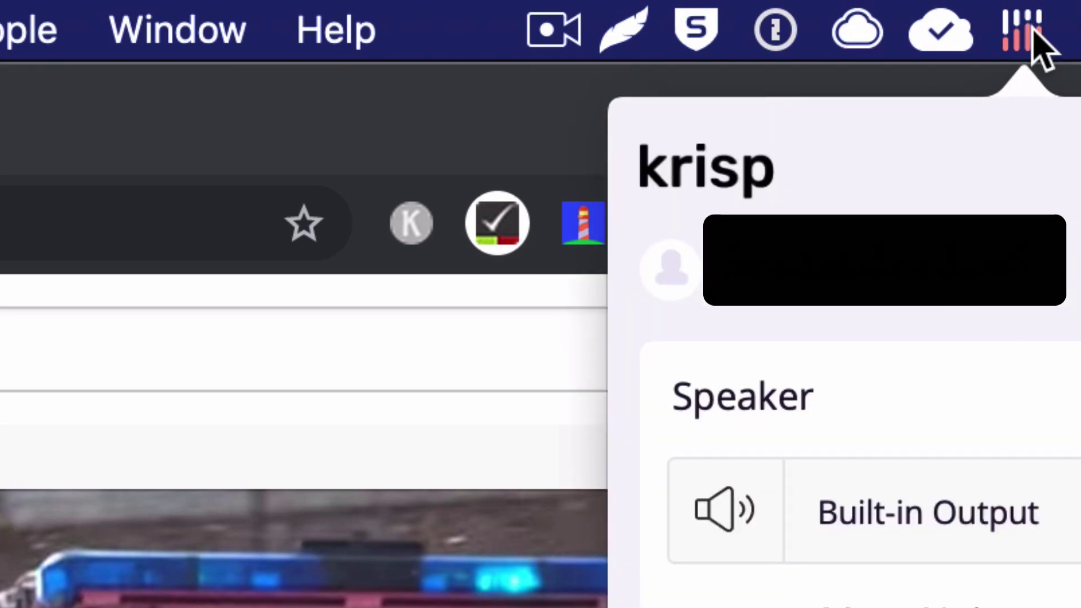
pyautogui.click(1034, 33)
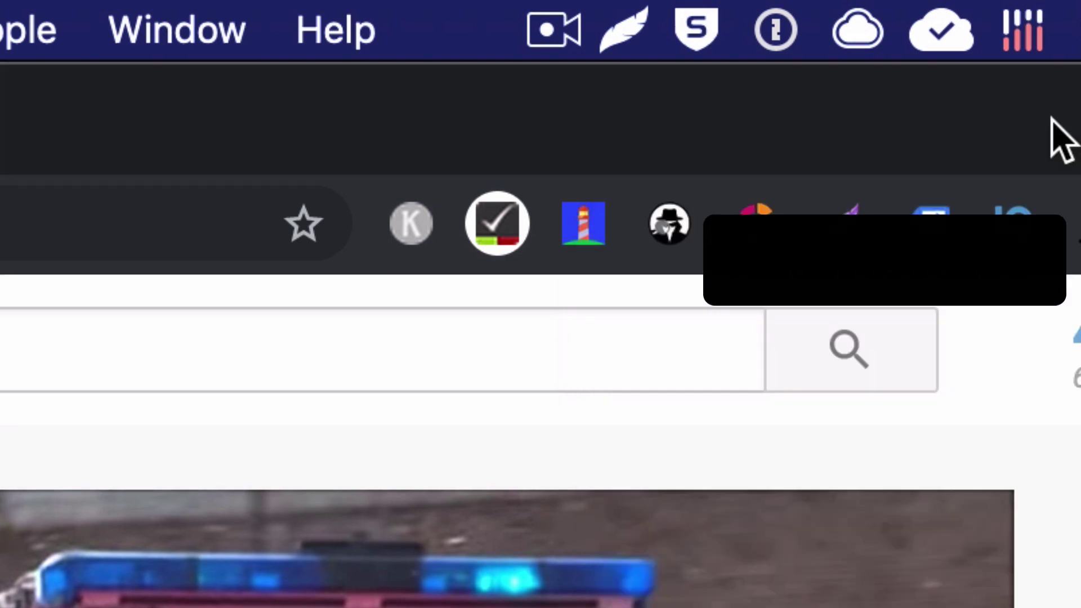
pyautogui.click(1026, 34)
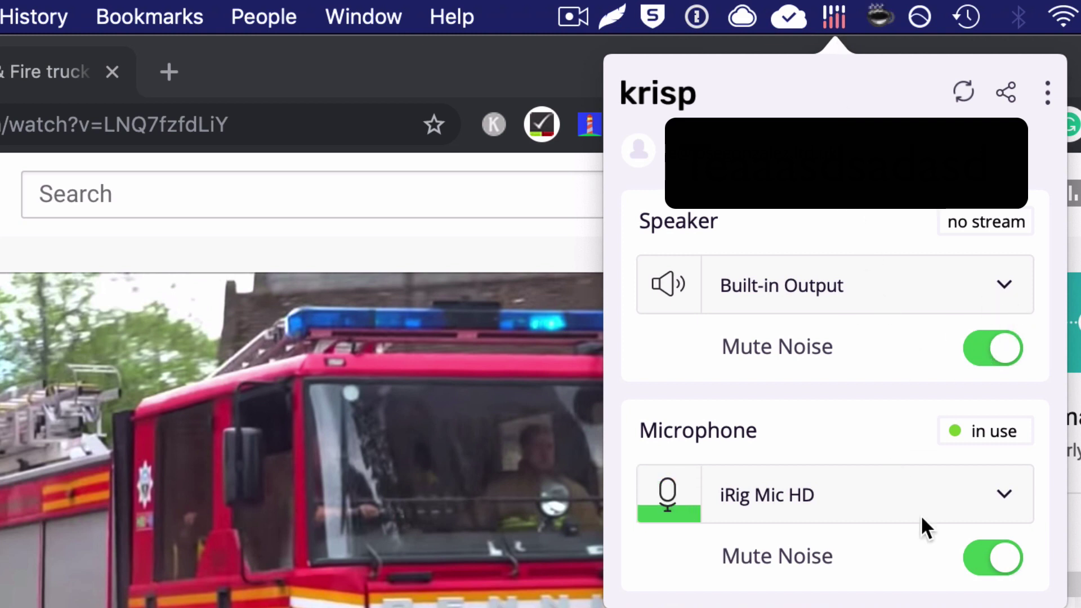
# Check the microphone device list, toggle mic Mute Noise off and on, then list speaker devices
pyautogui.click(1003, 497)
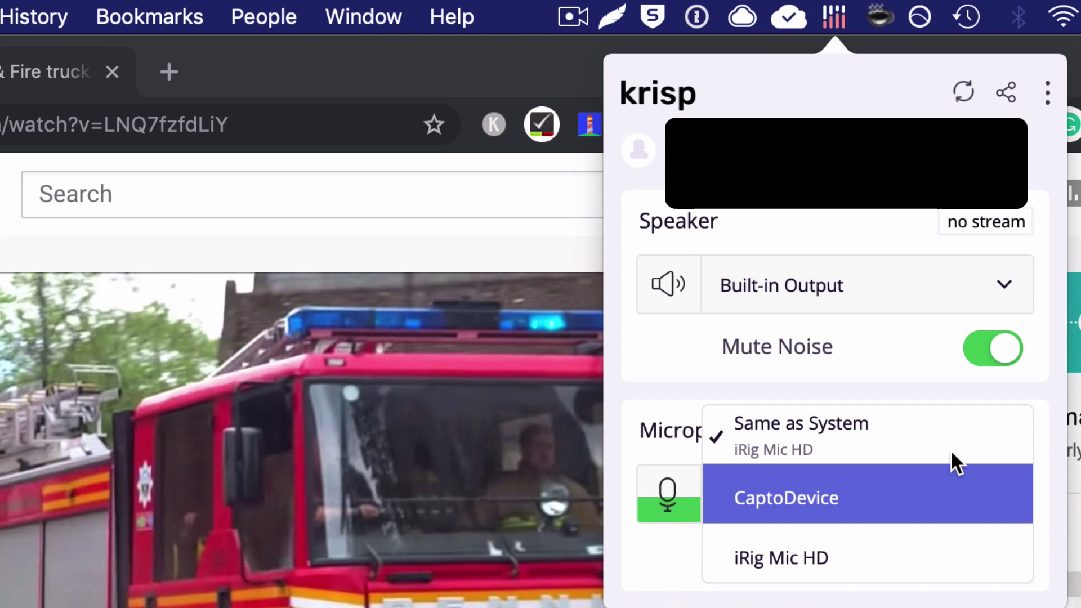
pyautogui.click(882, 372)
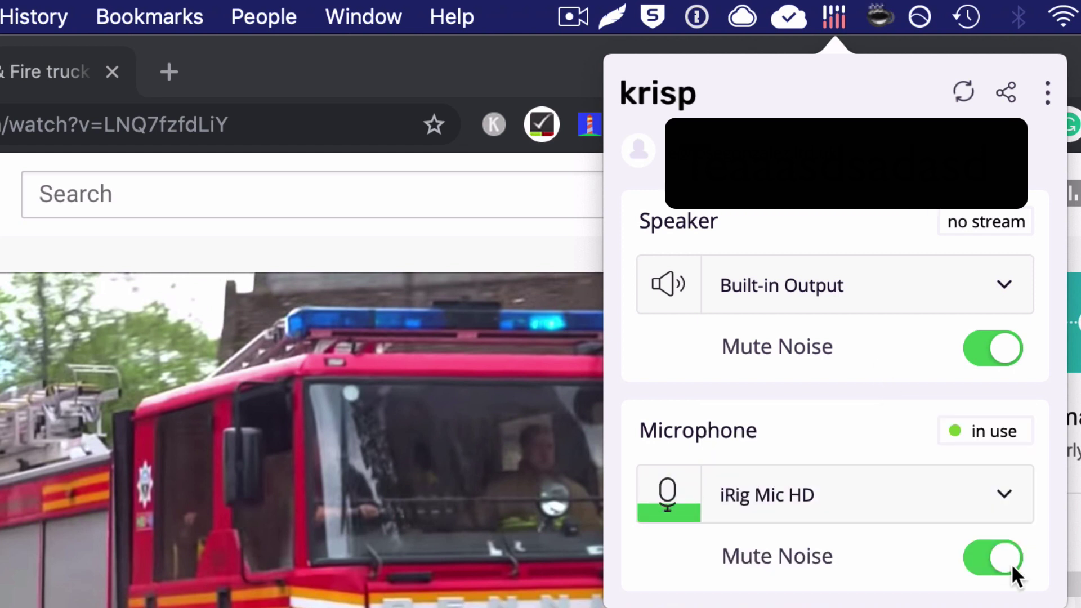
pyautogui.click(977, 560)
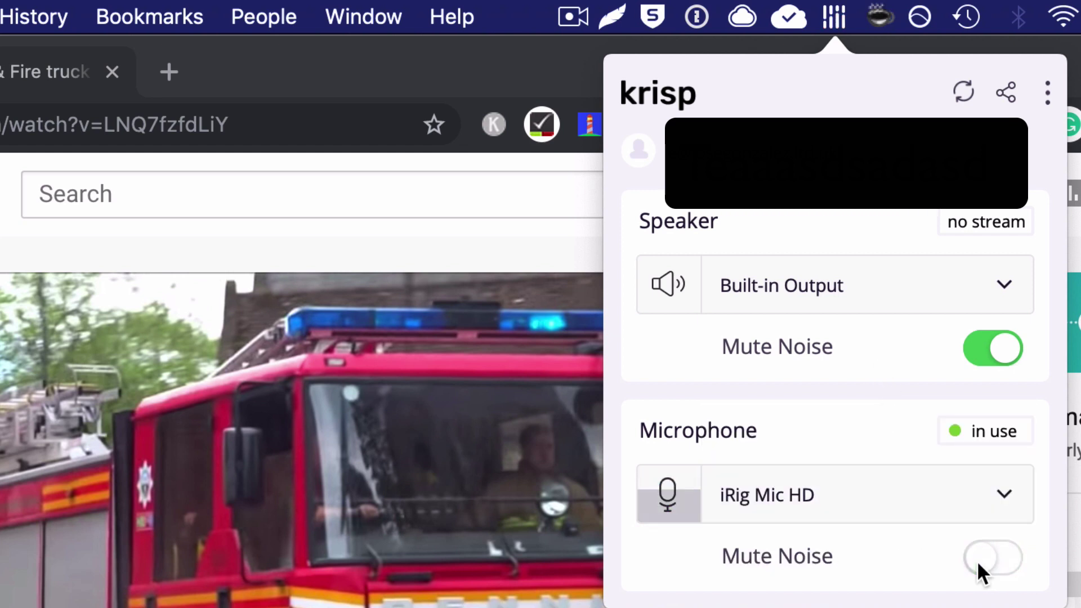
pyautogui.click(1007, 557)
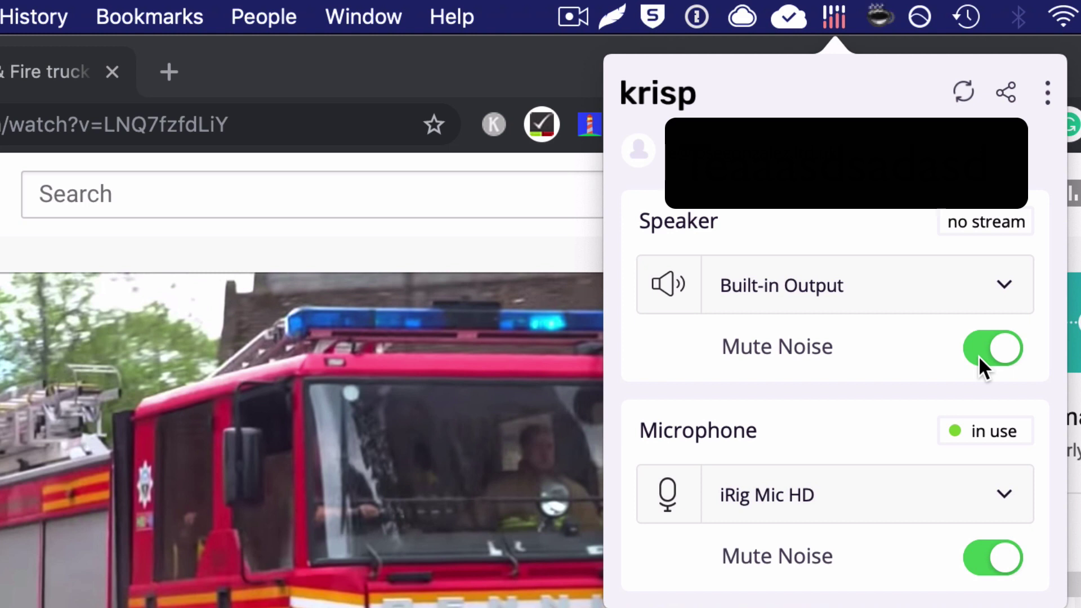
pyautogui.click(1005, 288)
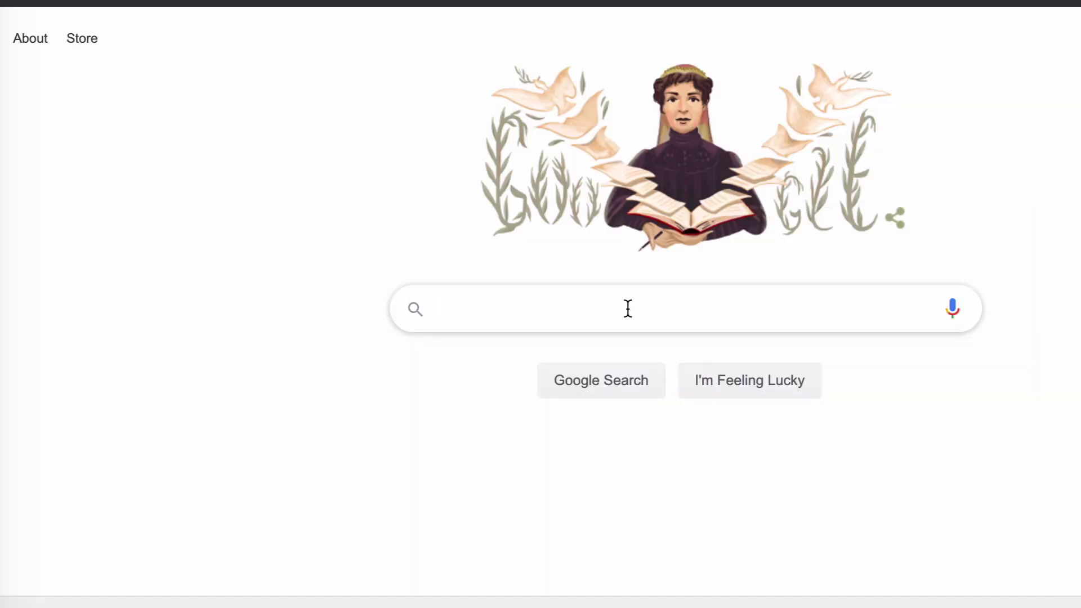
# Search 'krisp ai', go to krisp.ai, and accept its cookie notice
pyautogui.write('krisp')
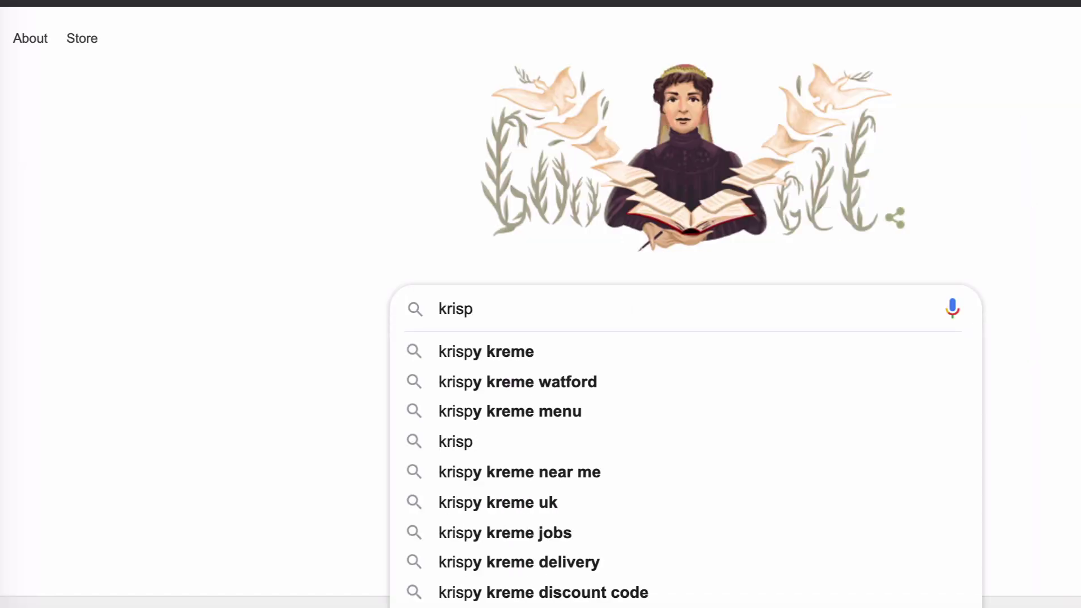
pyautogui.write(' ai')
pyautogui.press('Return')
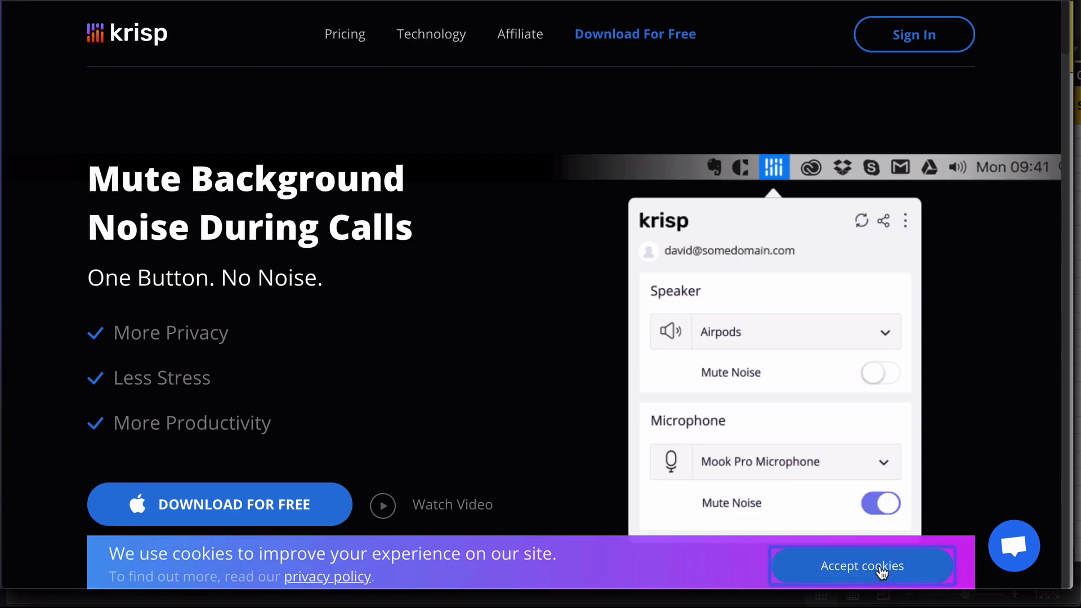
pyautogui.click(879, 569)
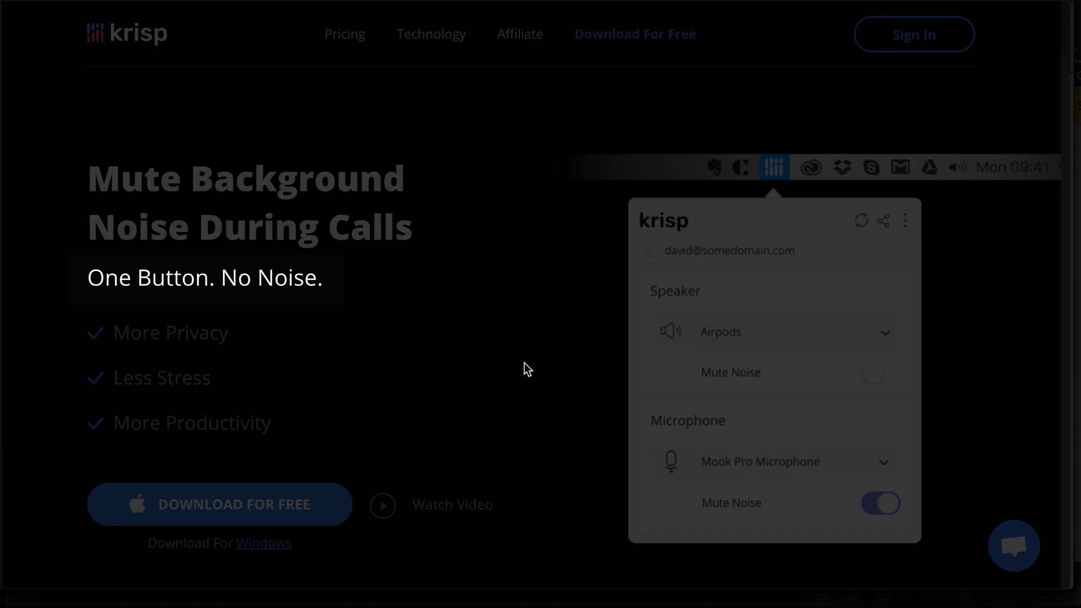
# On the Pricing page, switch billing monthly, yearly, then monthly: Pro $8/mo, Teams $8/user/mo
pyautogui.click(346, 25)
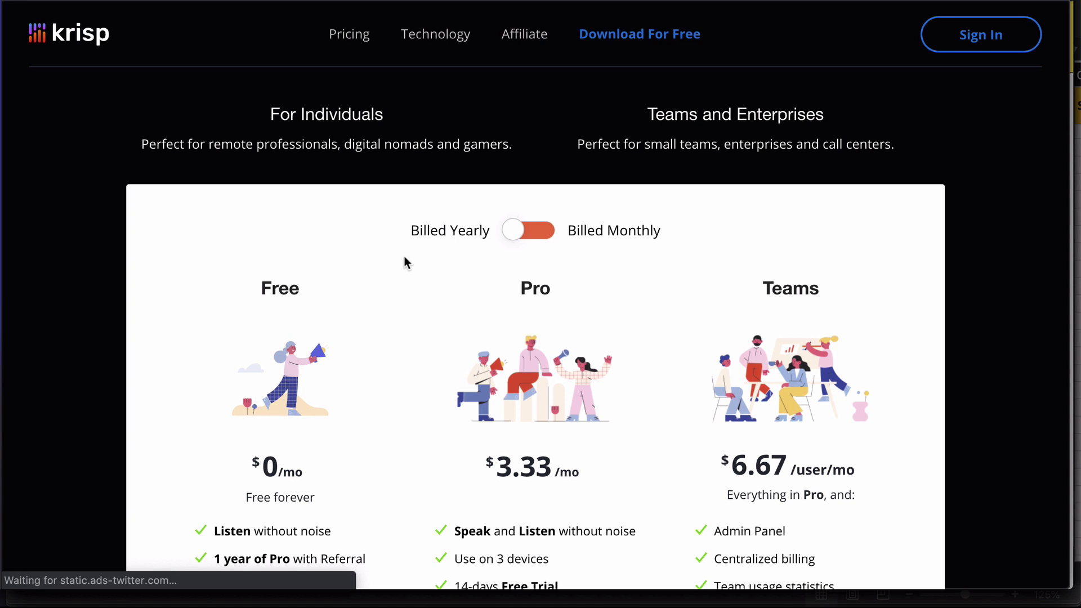
pyautogui.scroll(-3, 403, 270)
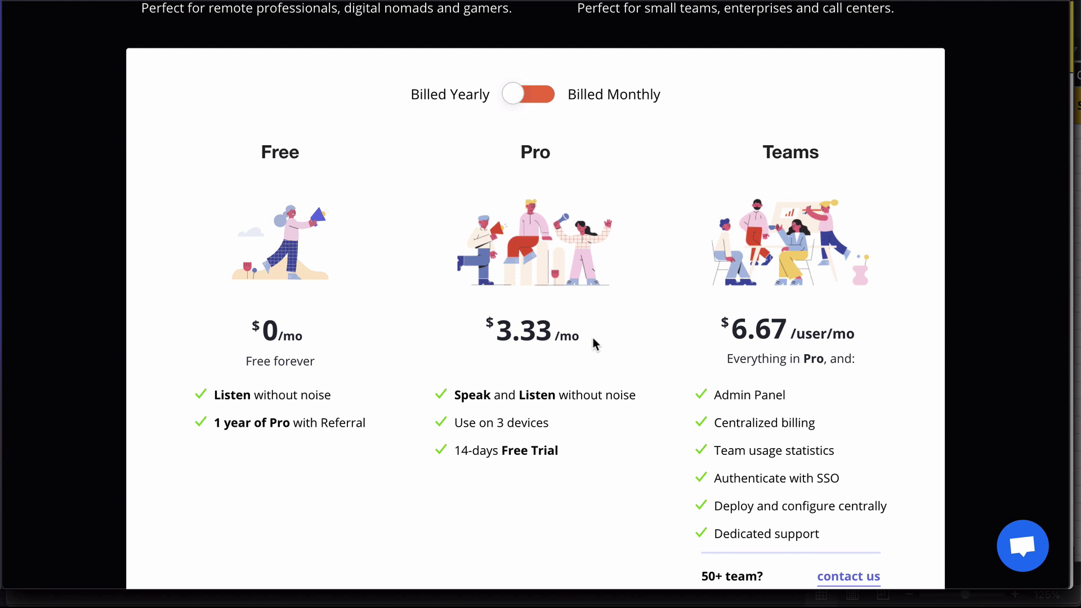
pyautogui.click(541, 99)
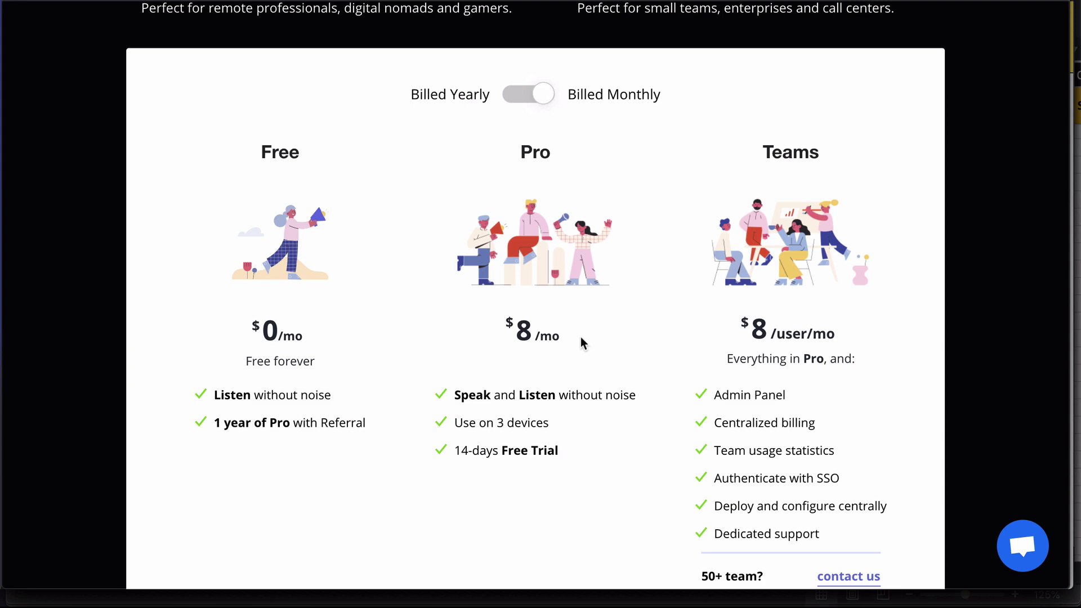
pyautogui.click(517, 97)
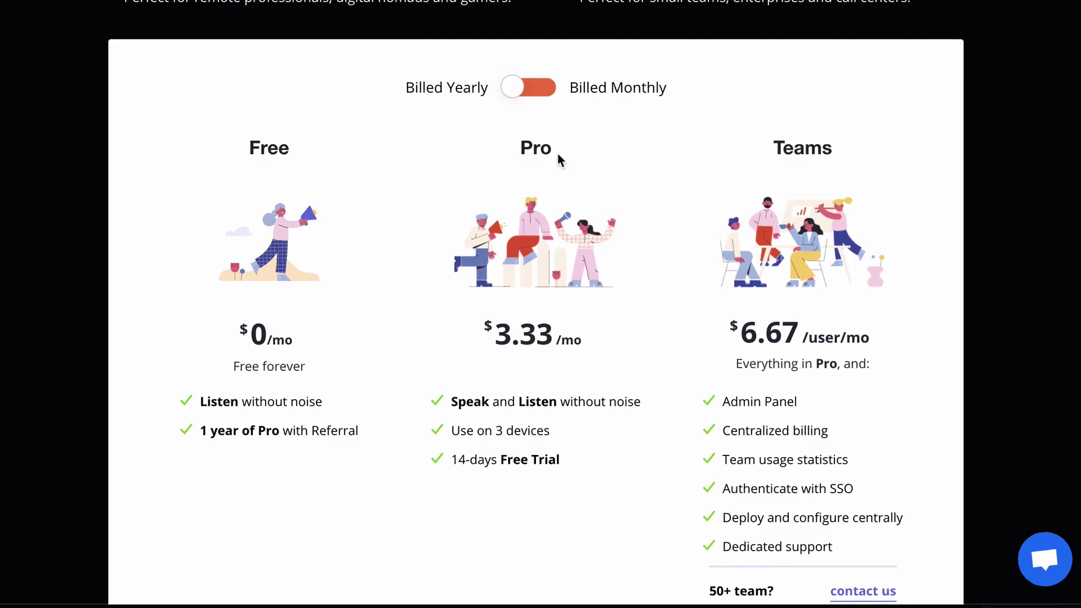
pyautogui.click(528, 87)
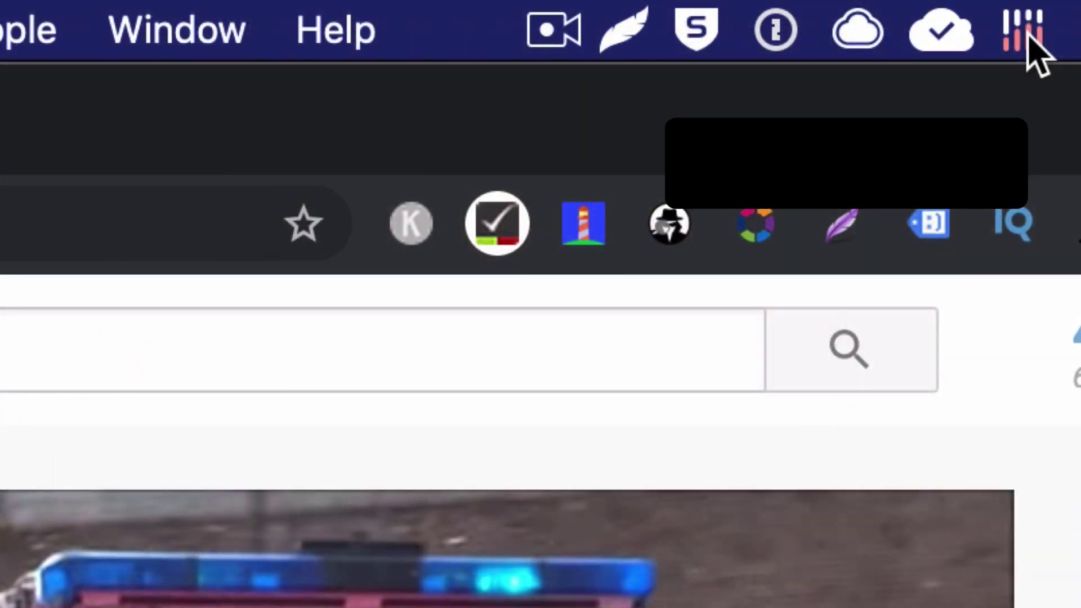
# Reopen Krisp's menu-bar panel to confirm noise muting for Built-in Output and iRig Mic HD
pyautogui.click(837, 17)
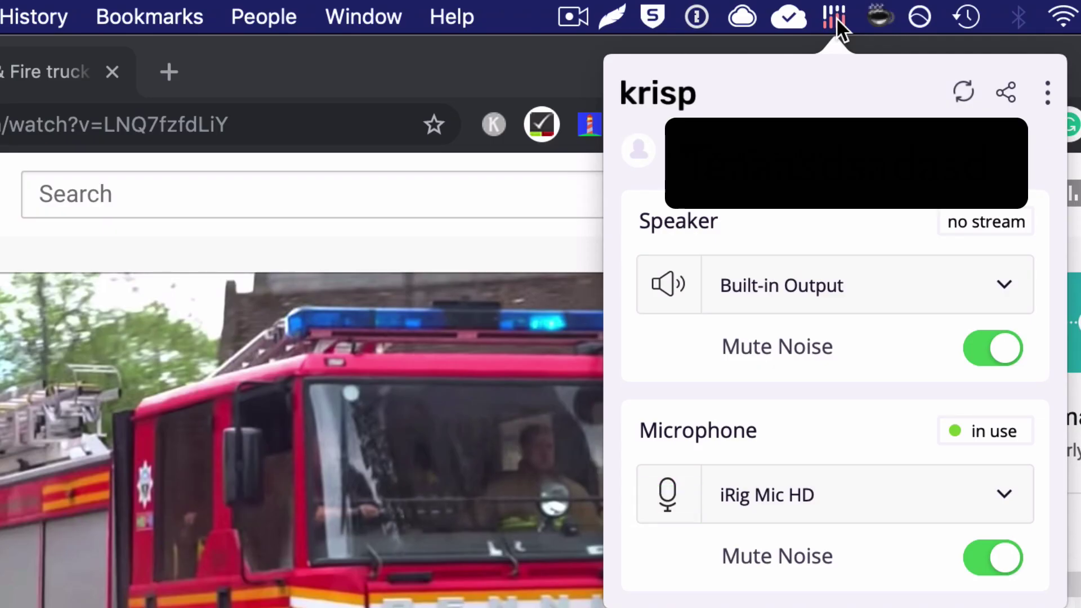